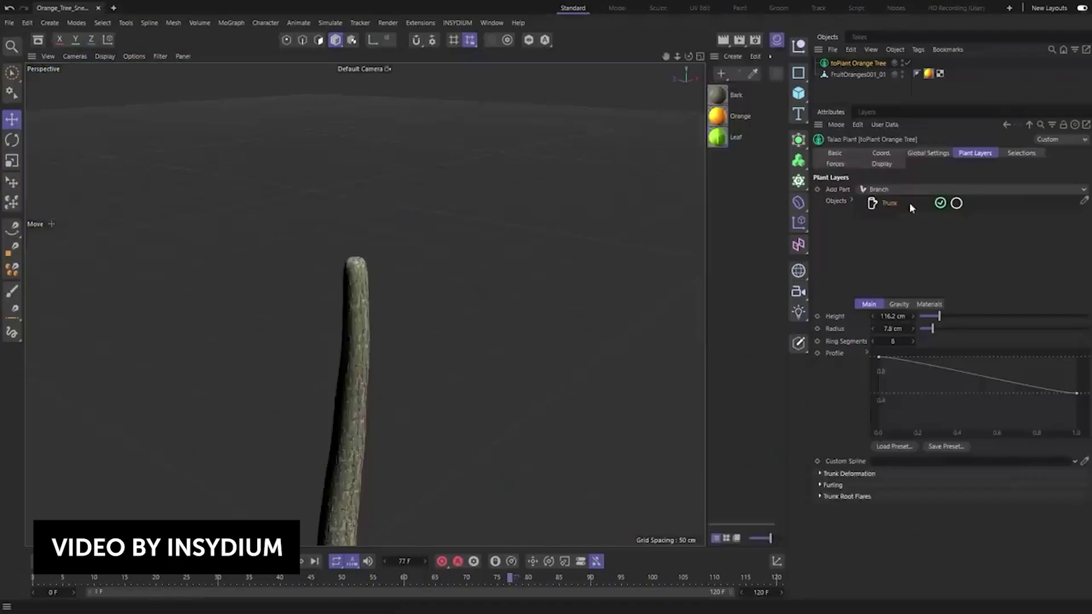
Add a Branch part under the trunk and show its material settings.
click(902, 188)
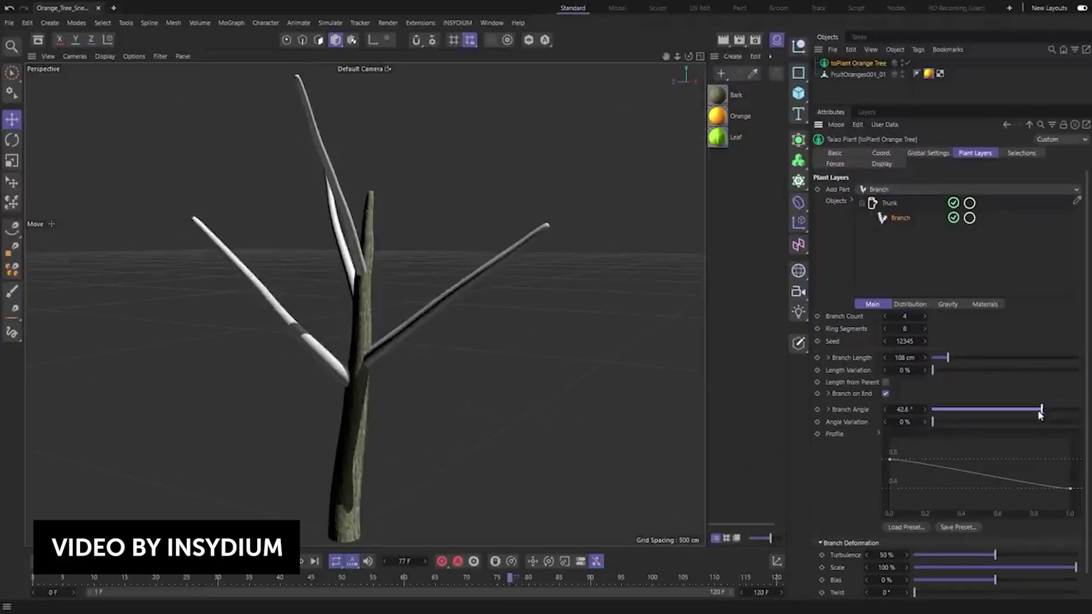
click(984, 304)
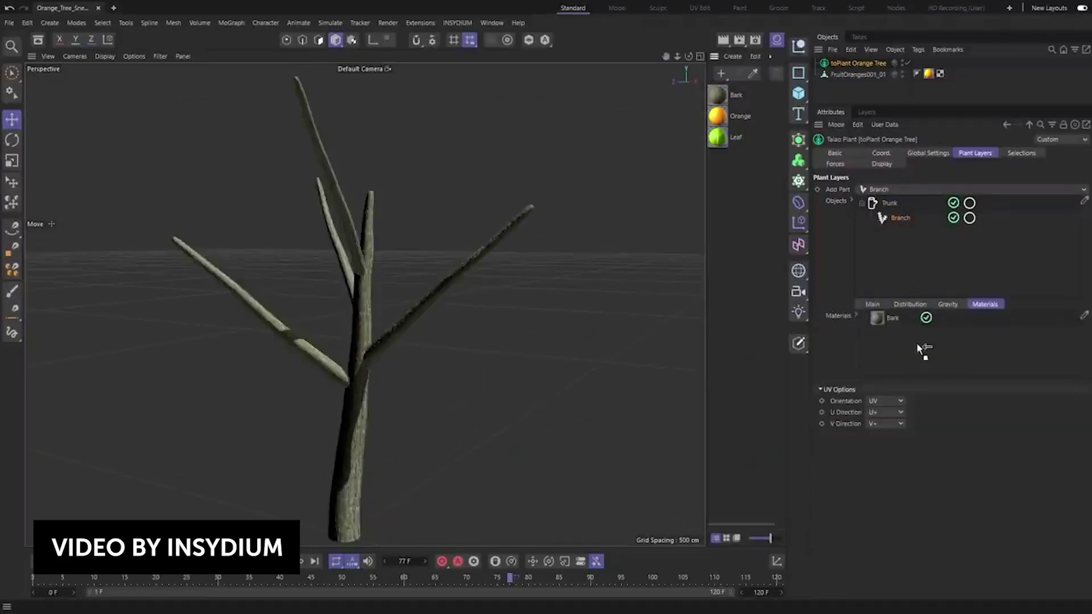
scroll(363, 282, up, 5)
Change the global Meshing Type to reshape branch joints, then show the Bark material's projection options.
click(927, 153)
click(910, 201)
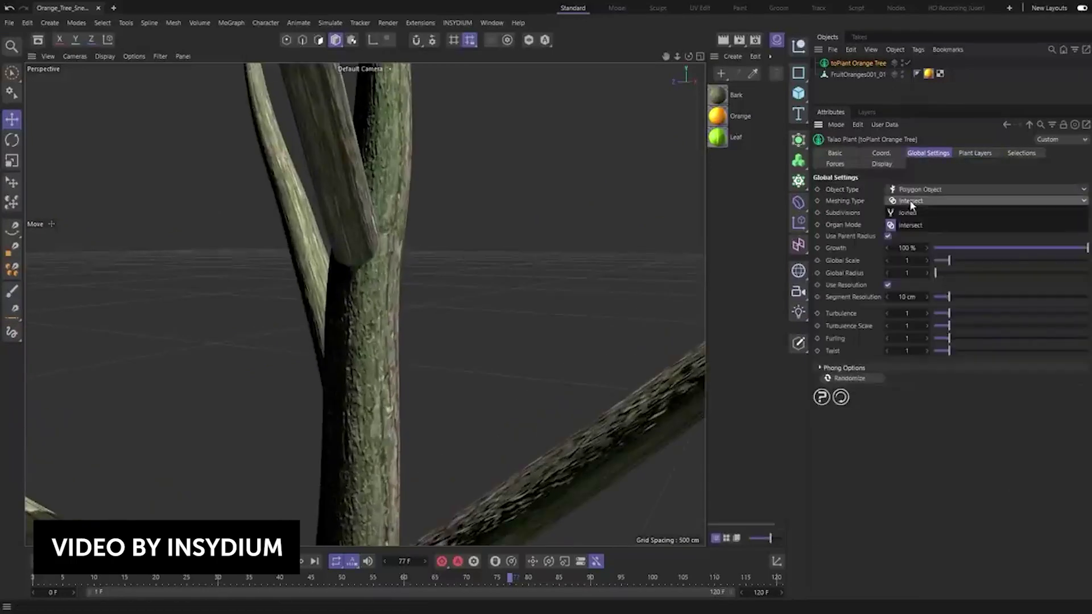
click(910, 215)
click(987, 154)
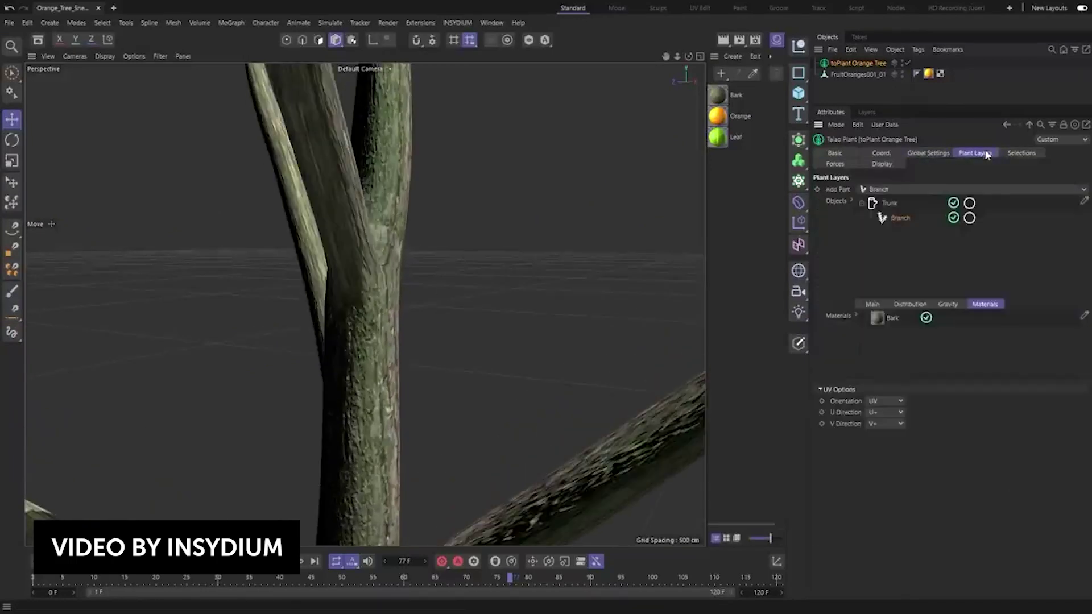
click(879, 320)
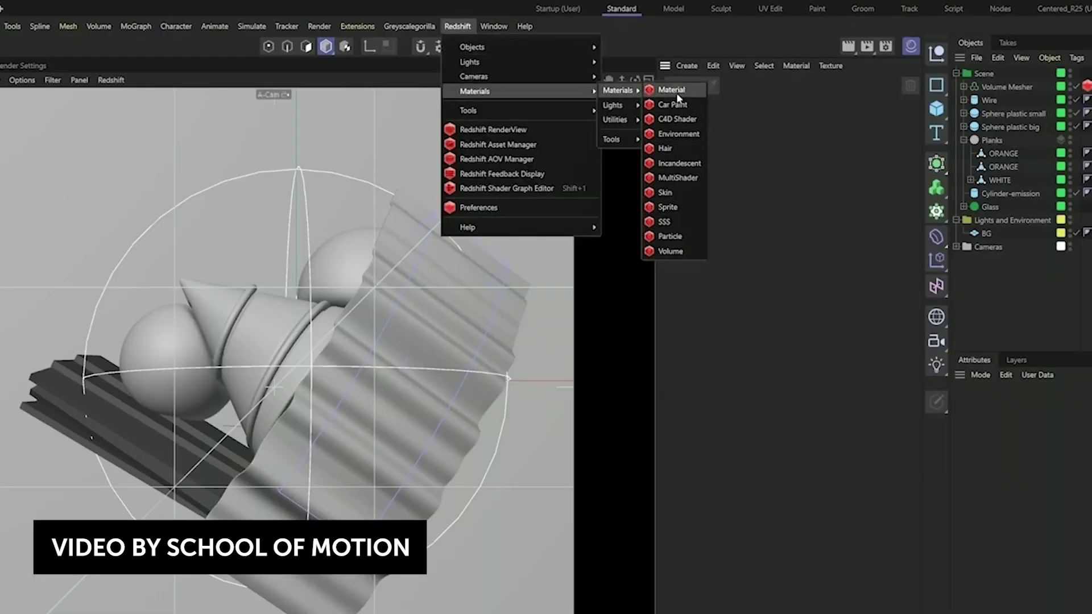
Add a new Redshift material to the scene and reopen the Redshift menu.
click(667, 91)
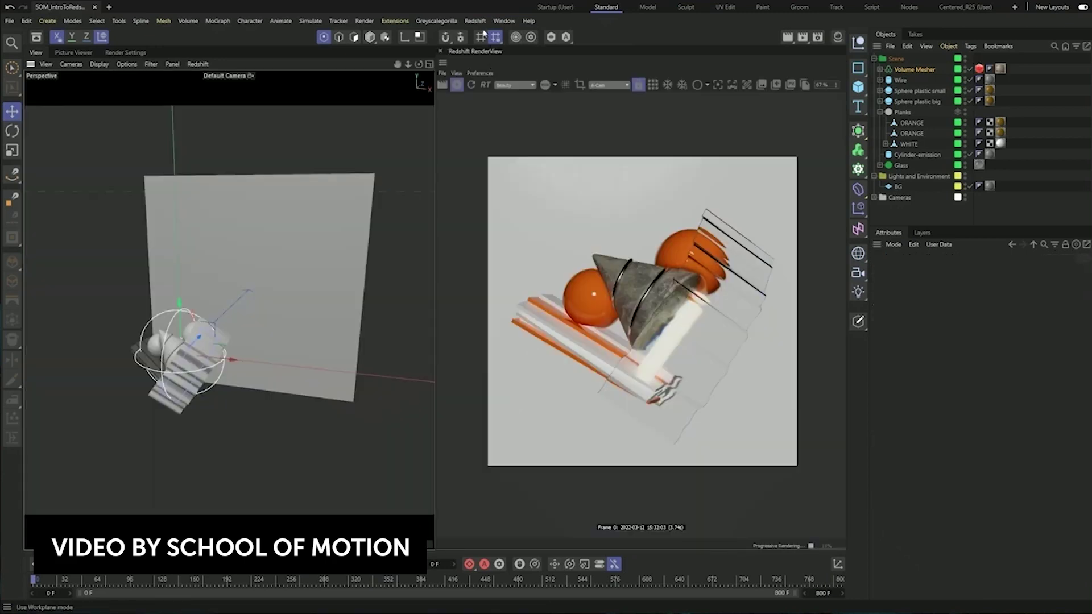
click(475, 21)
mouse_move(557, 91)
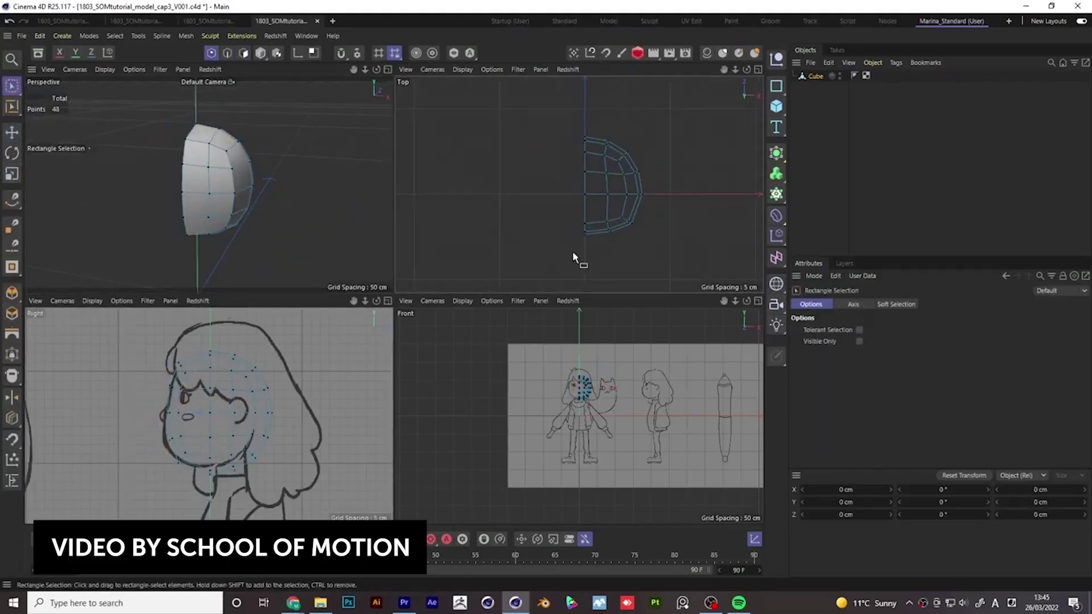
Mirror and smooth the half-dome Cube into a sphere, sculpt a bump, and set sketch transparency to 80.
alt+click(723, 52)
alt+click(707, 53)
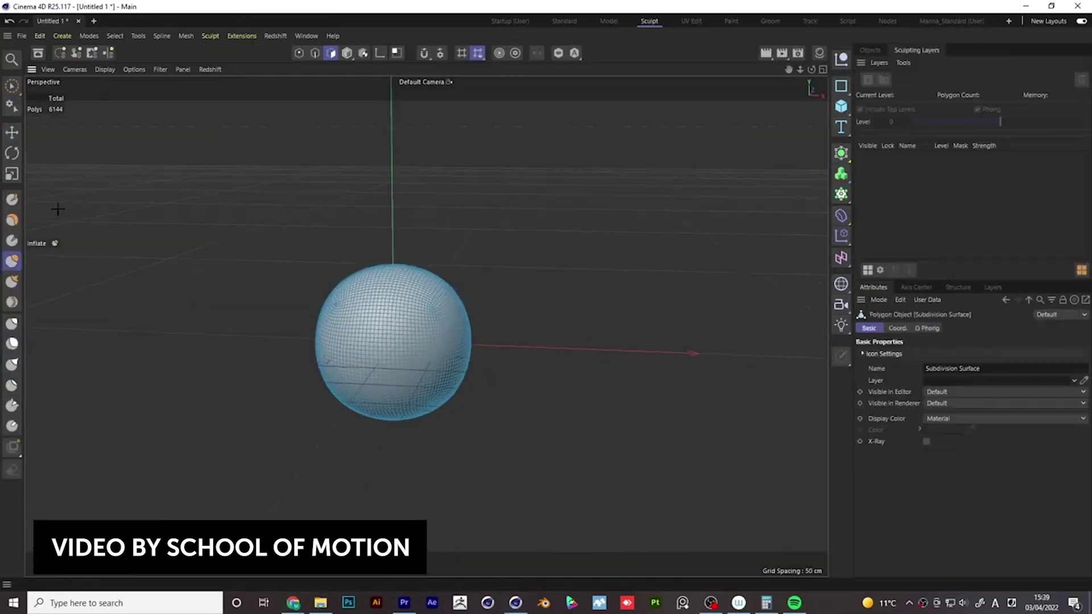
drag(449, 297, 472, 304)
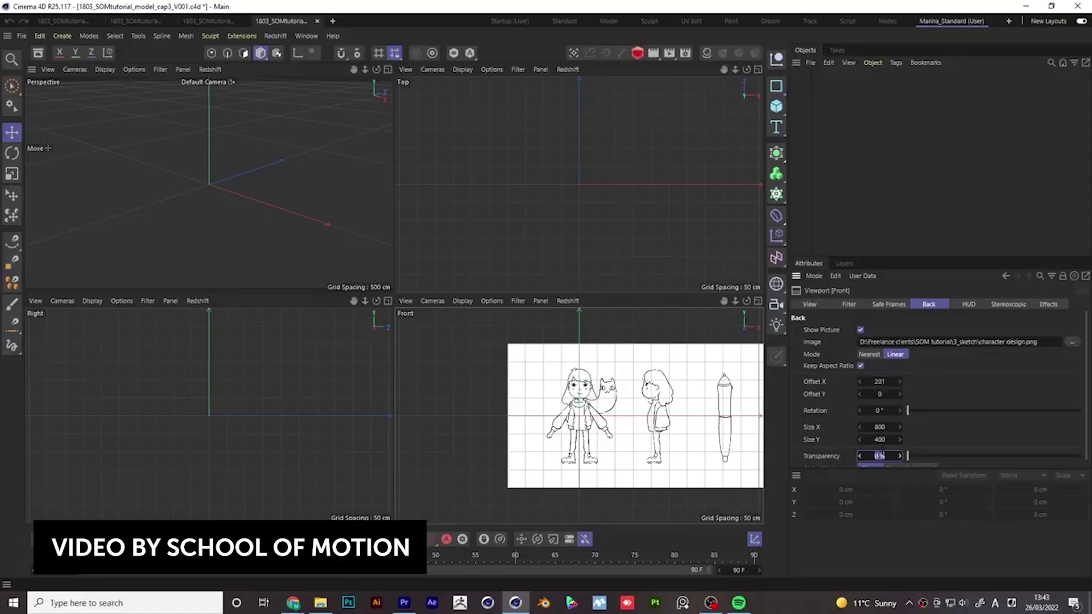
key(Return)
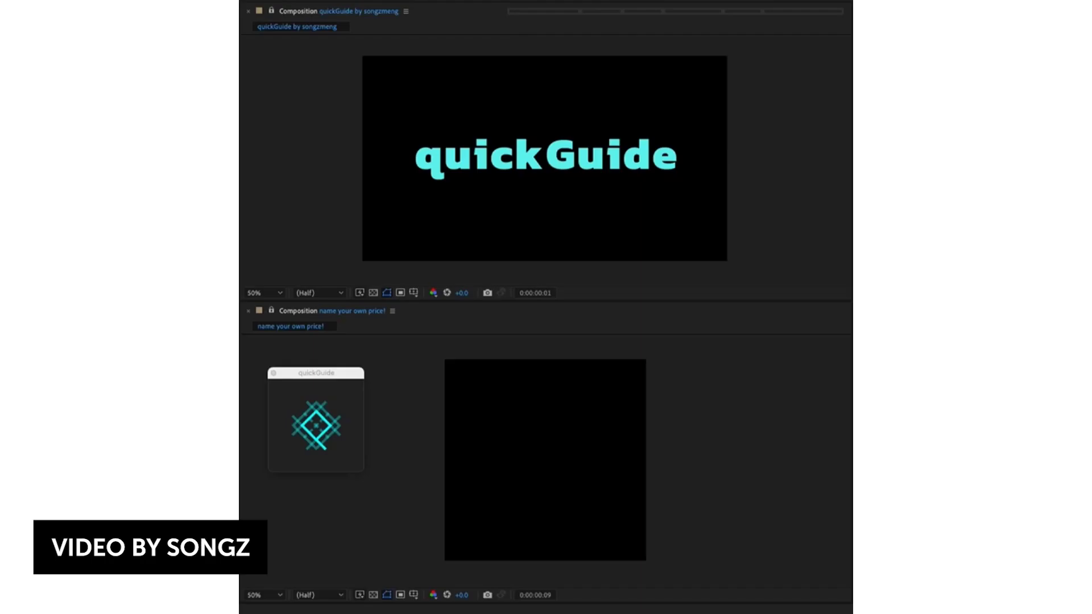
Cycle the quickGuide overlay through title/action-safe guides to a rule-of-thirds grid.
click(292, 432)
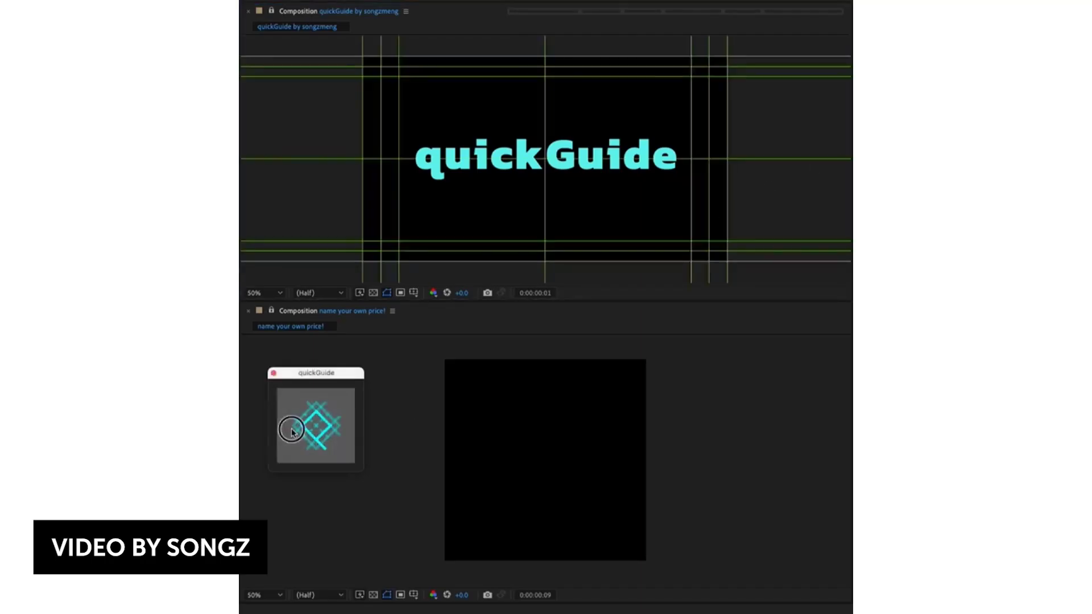
click(292, 432)
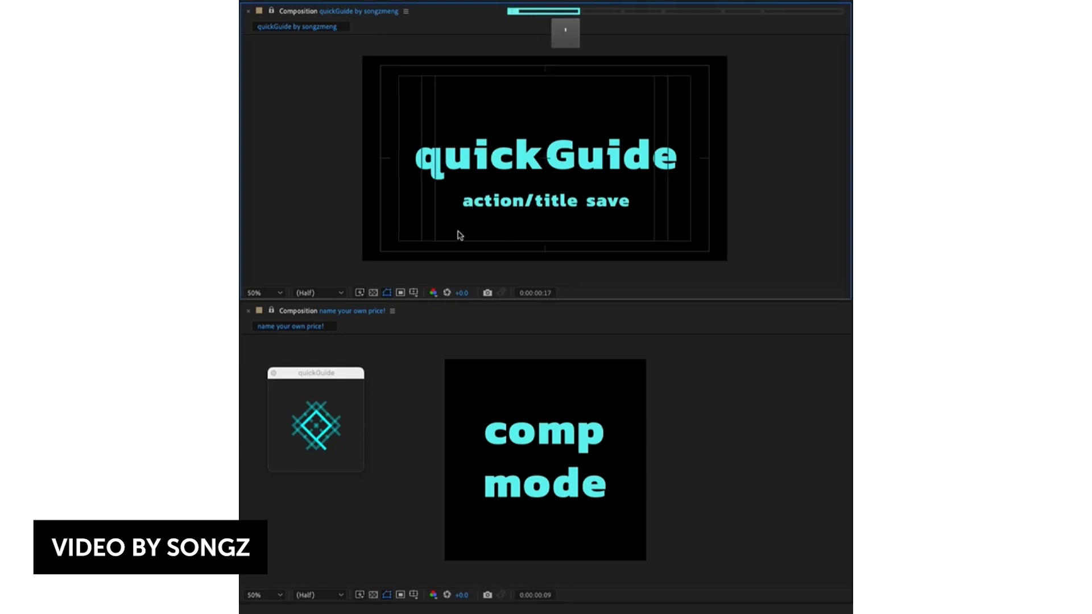
click(324, 415)
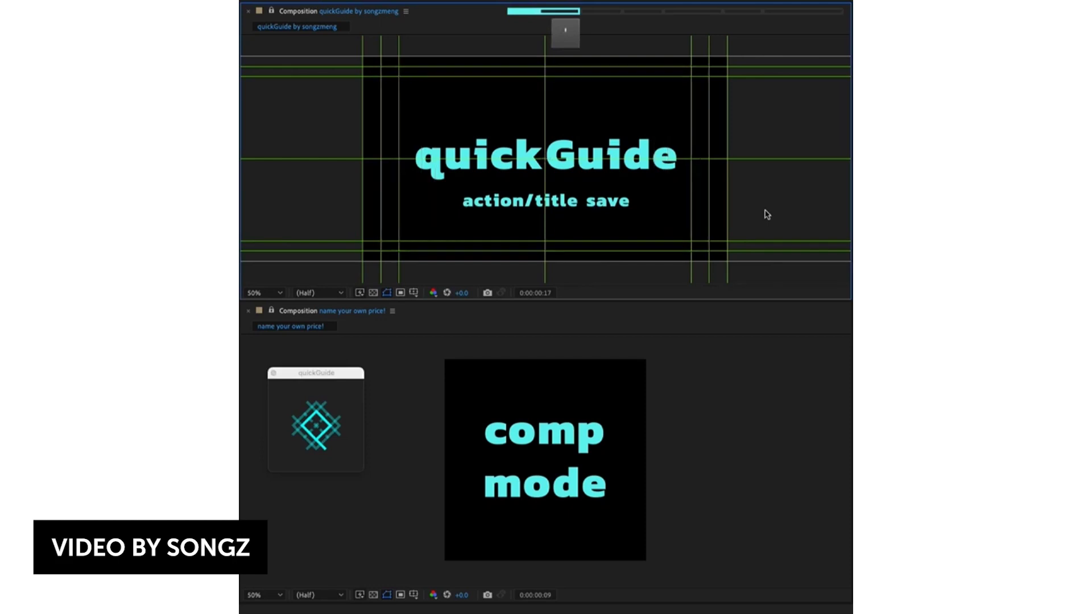
click(322, 412)
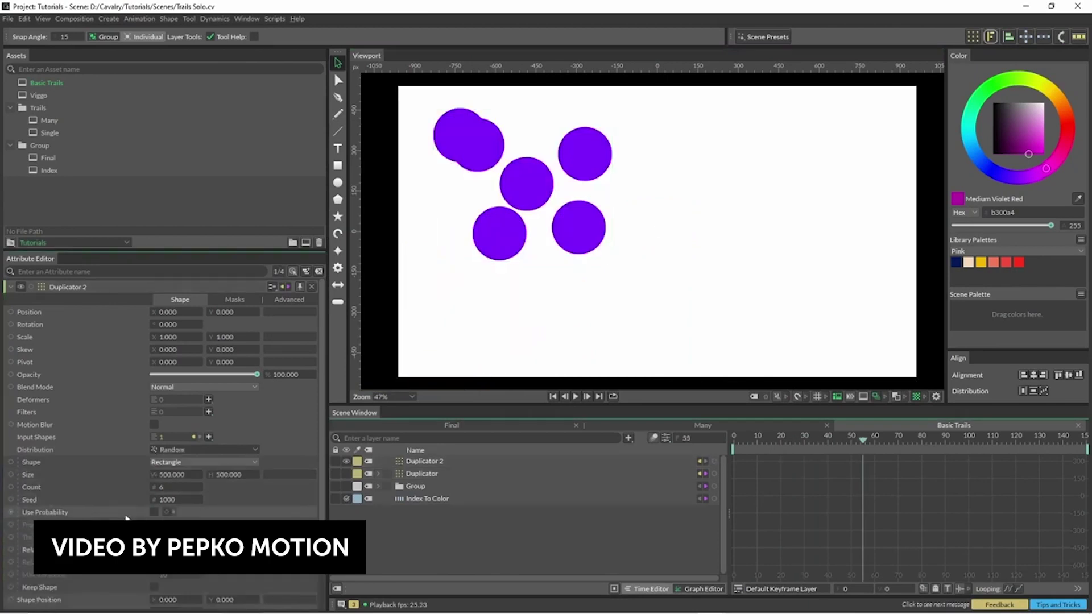
Add a Random behaviour to the Duplicator 2 shape positions to scatter the purple circles.
scroll(126, 518, down, 3)
right_click(88, 518)
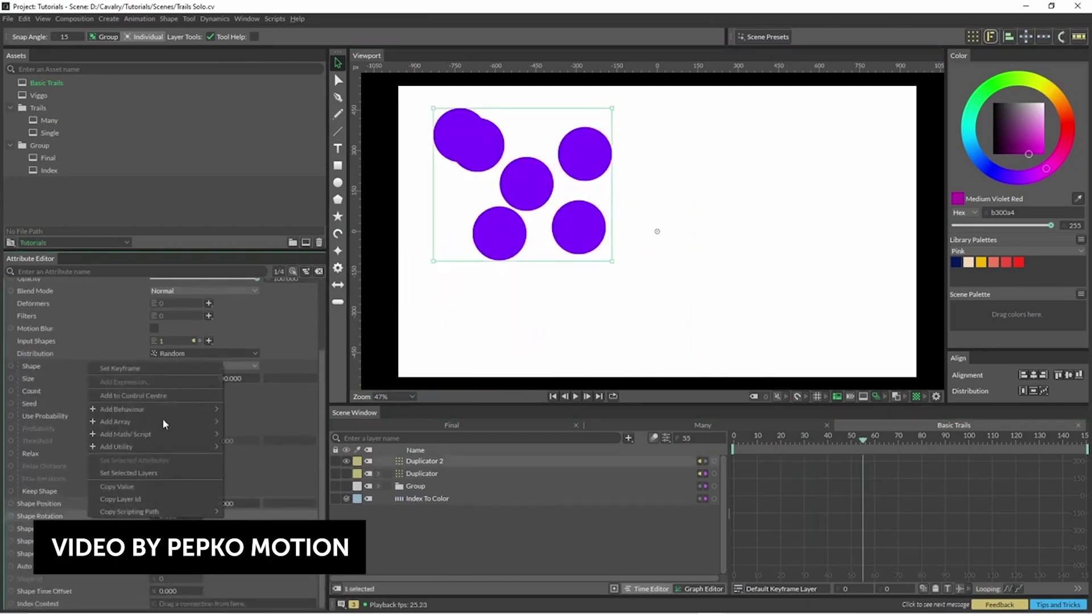
mouse_move(173, 409)
click(288, 497)
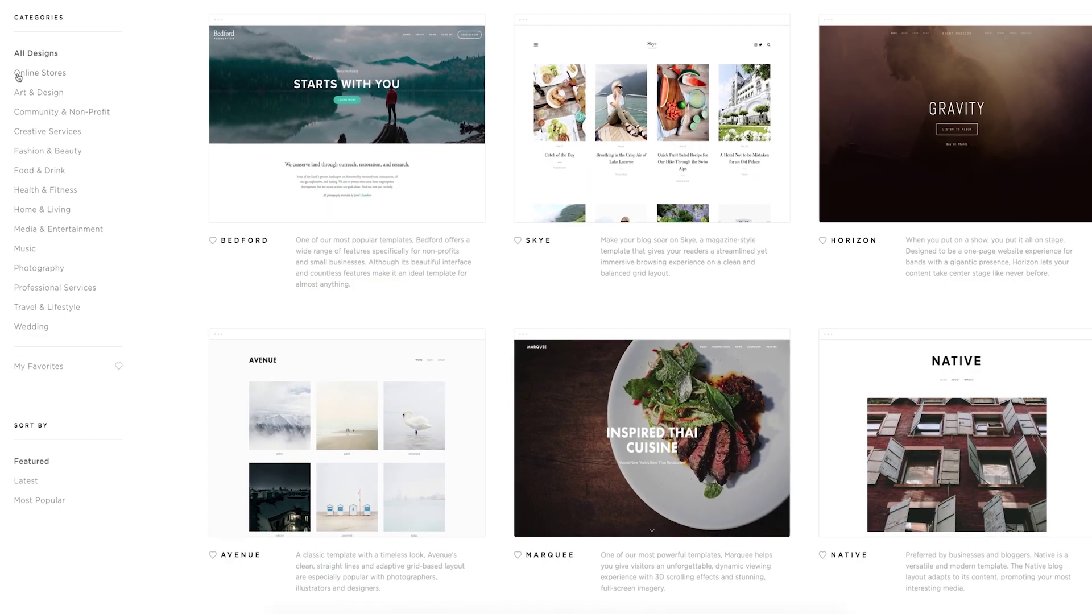
Filter the template gallery to the Online Stores category.
click(19, 75)
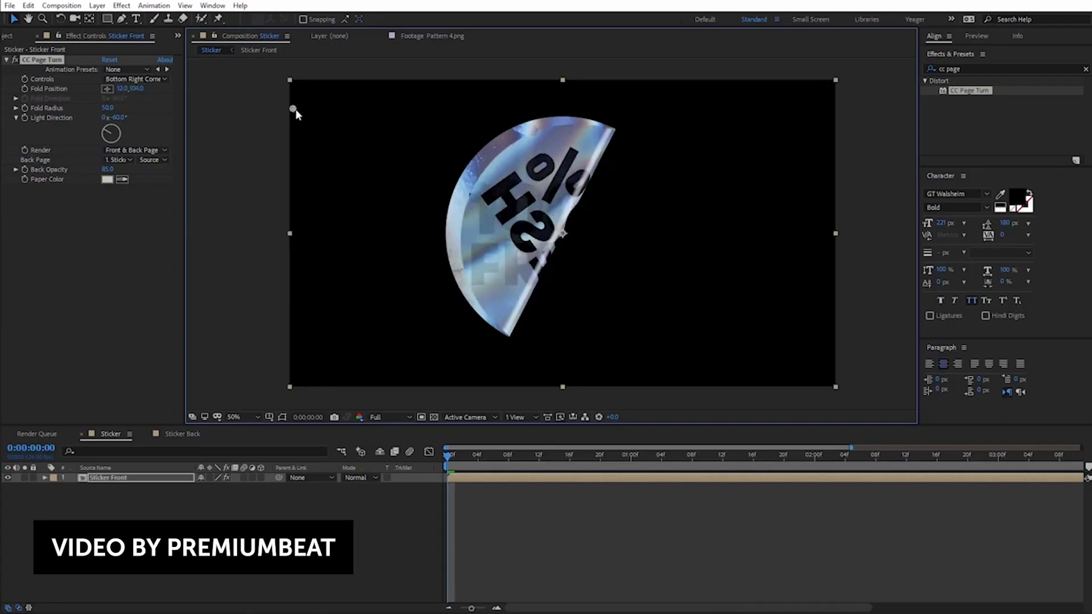
Drag the CC Page Turn fold point to unfold more of the holographic sticker.
drag(225, 76, 257, 84)
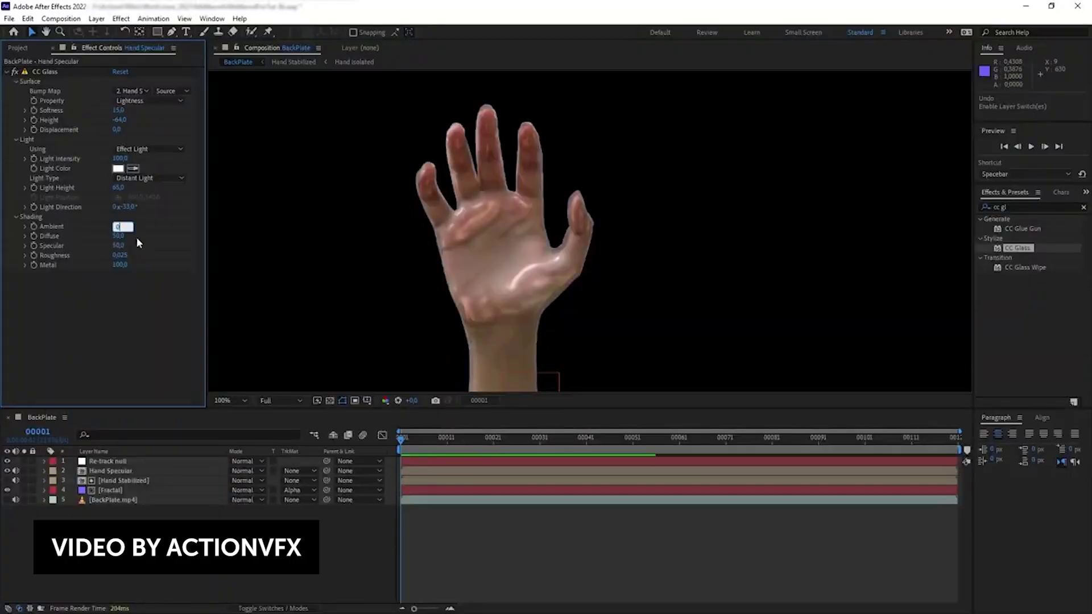
Lower the hand's CC Glass Ambient and scrub to frames 00026 and 00045, viewing at 100%.
key(Return)
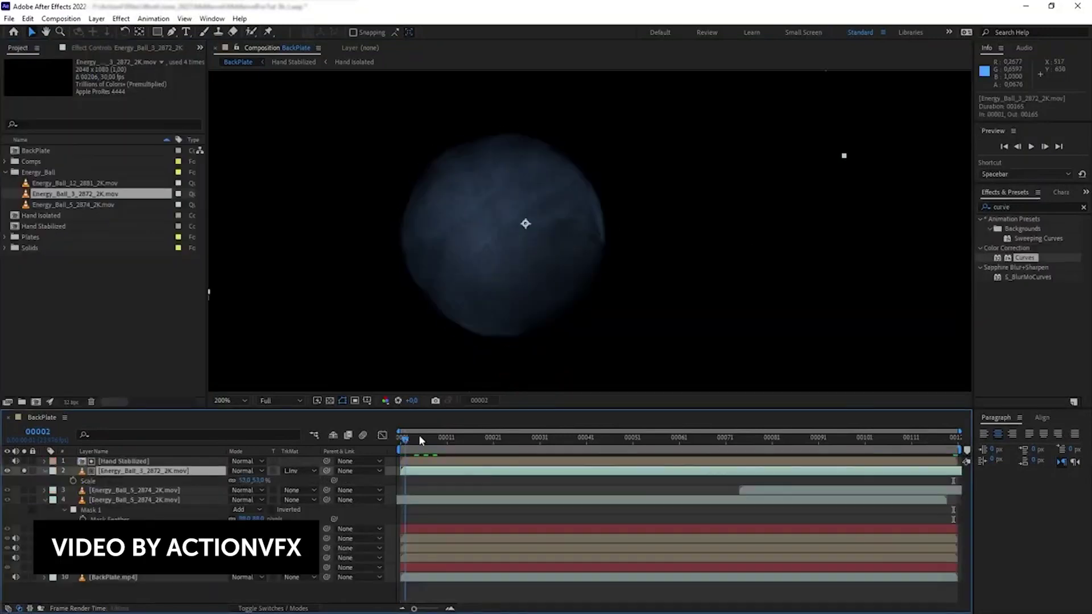
drag(419, 434, 854, 452)
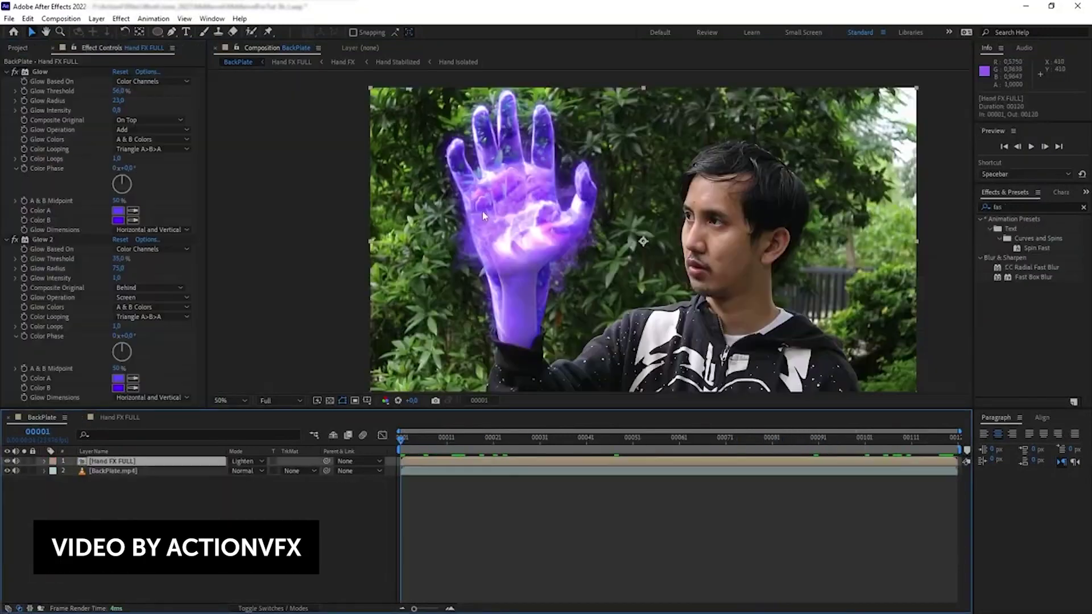
click(517, 437)
click(605, 437)
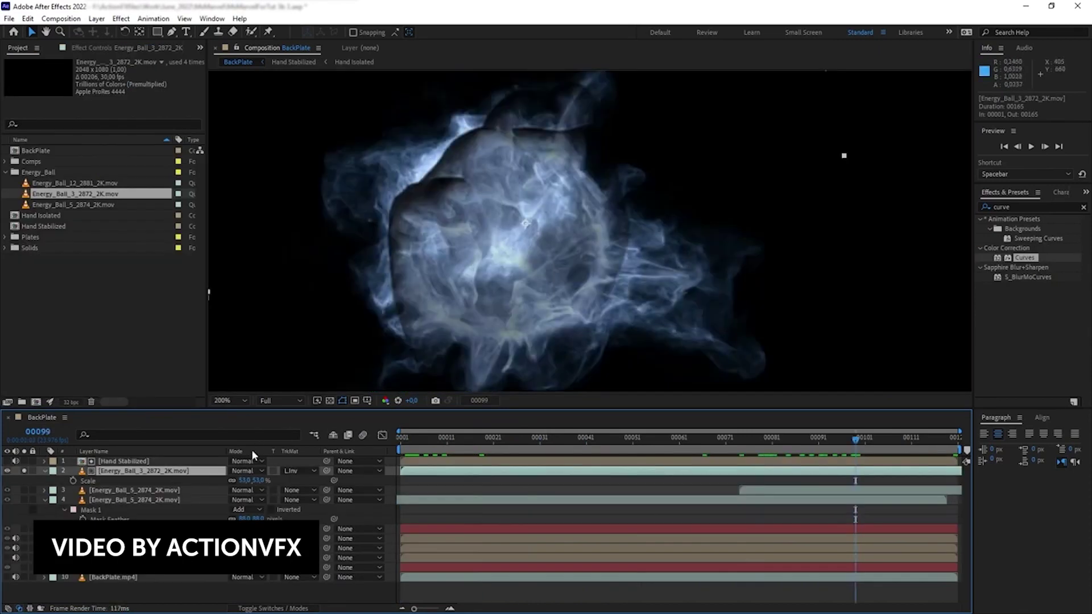
key(comma)
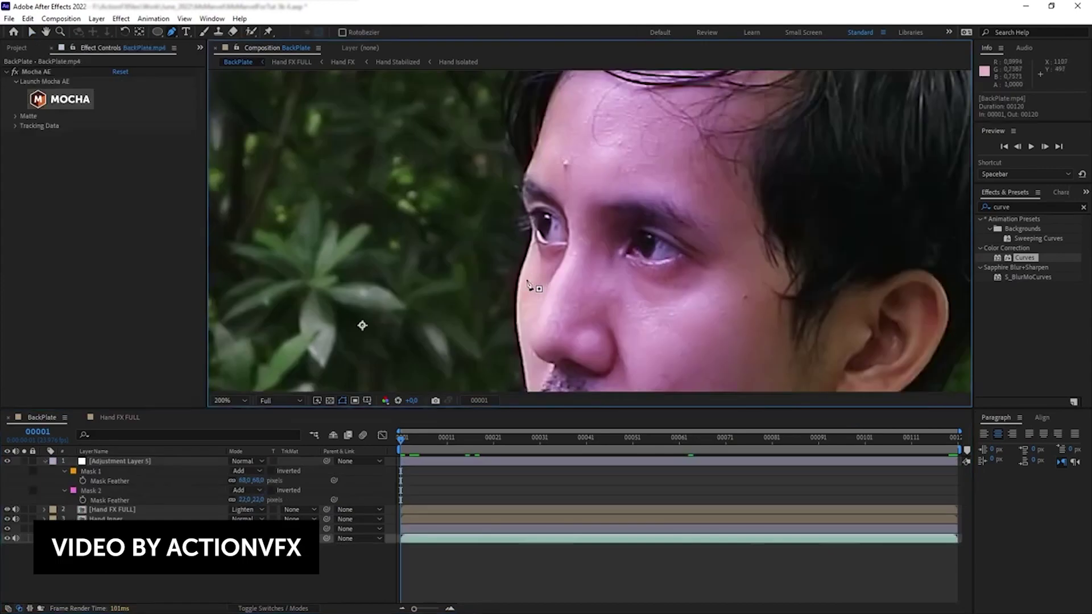
Add a new hidden solid and begin a Pen mask around the man's eye.
key(ctrl+y)
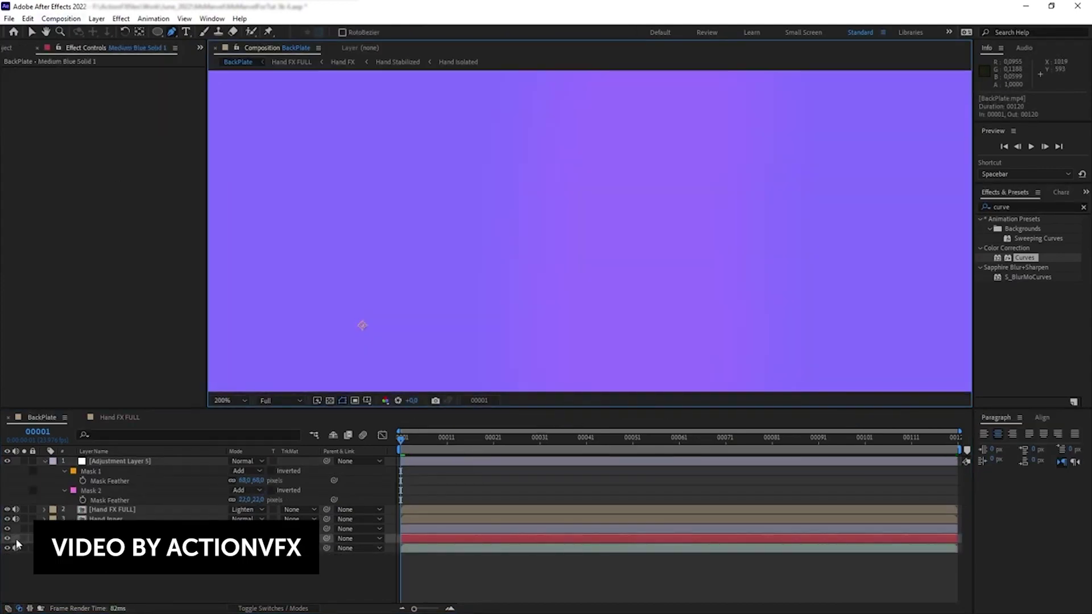
click(7, 539)
scroll(657, 245, up, 4)
drag(659, 270, 657, 244)
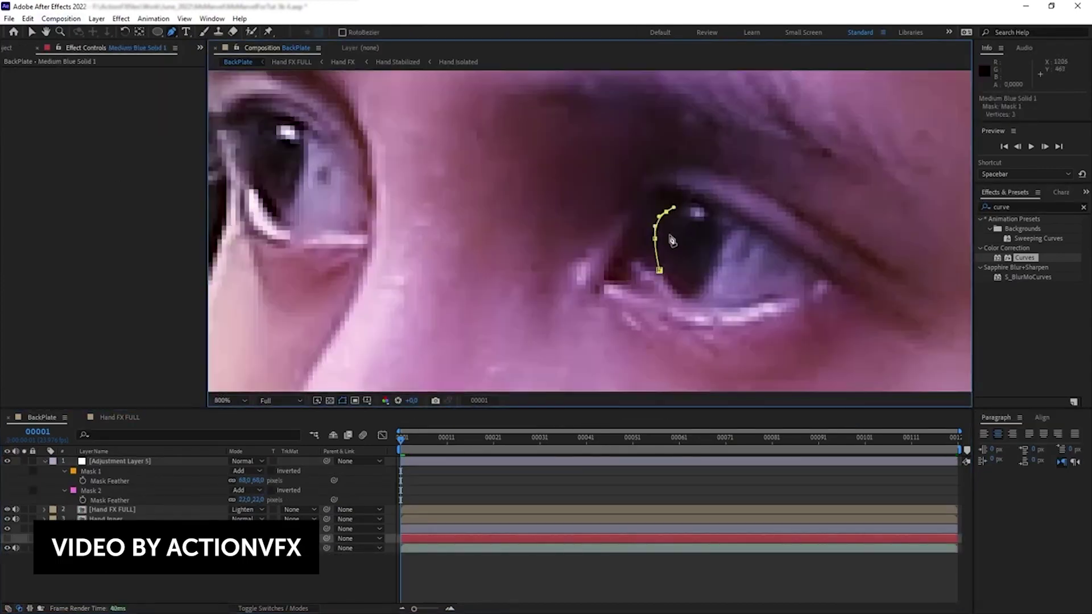
drag(348, 209, 343, 191)
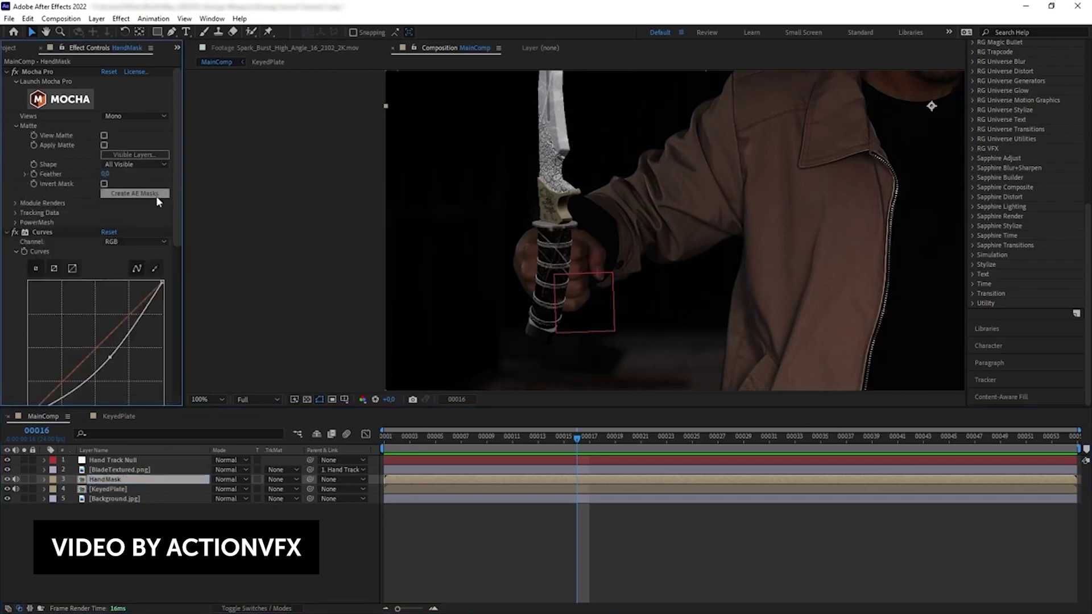
Create AE masks from the Mocha track and move the 3D Rotator Null to the chest.
click(117, 194)
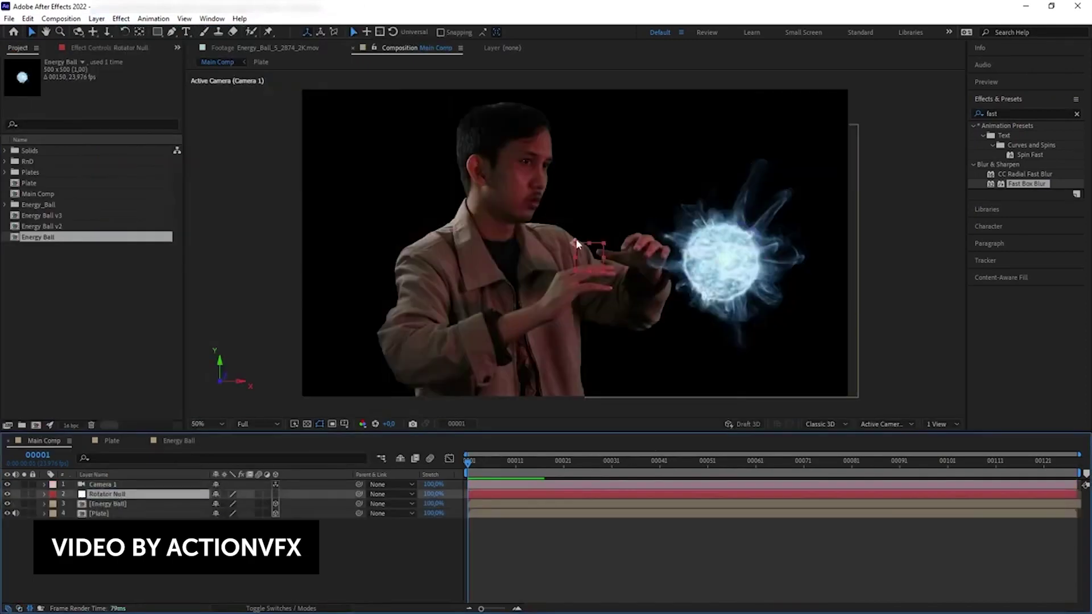
drag(577, 243, 496, 249)
click(275, 494)
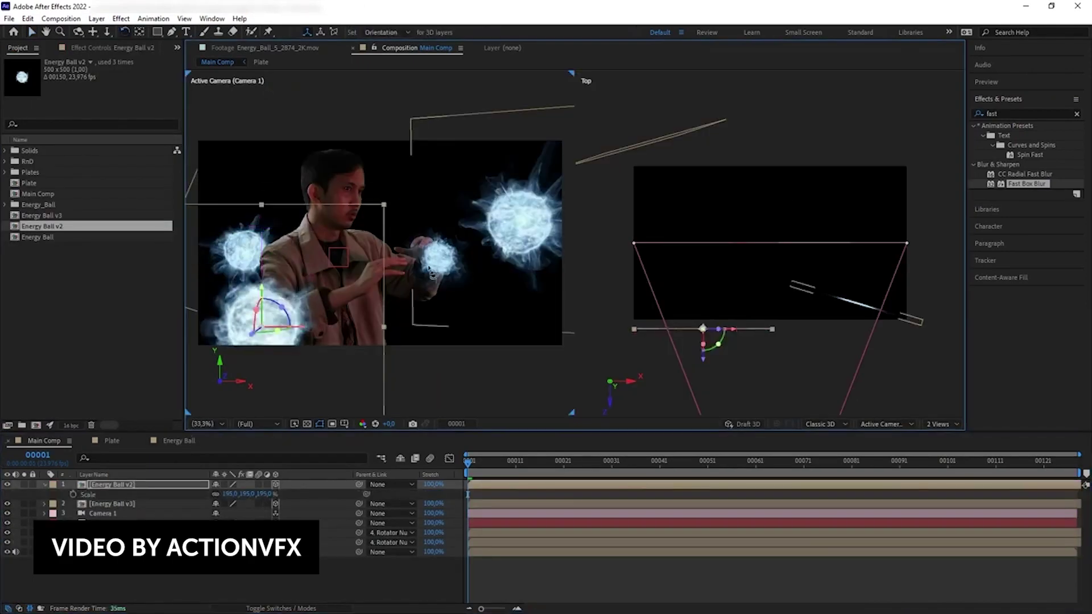
Push Energy Ball v3 deeper into the scene and apply CC Sphere to Fractal Precomp.
click(431, 273)
key(s)
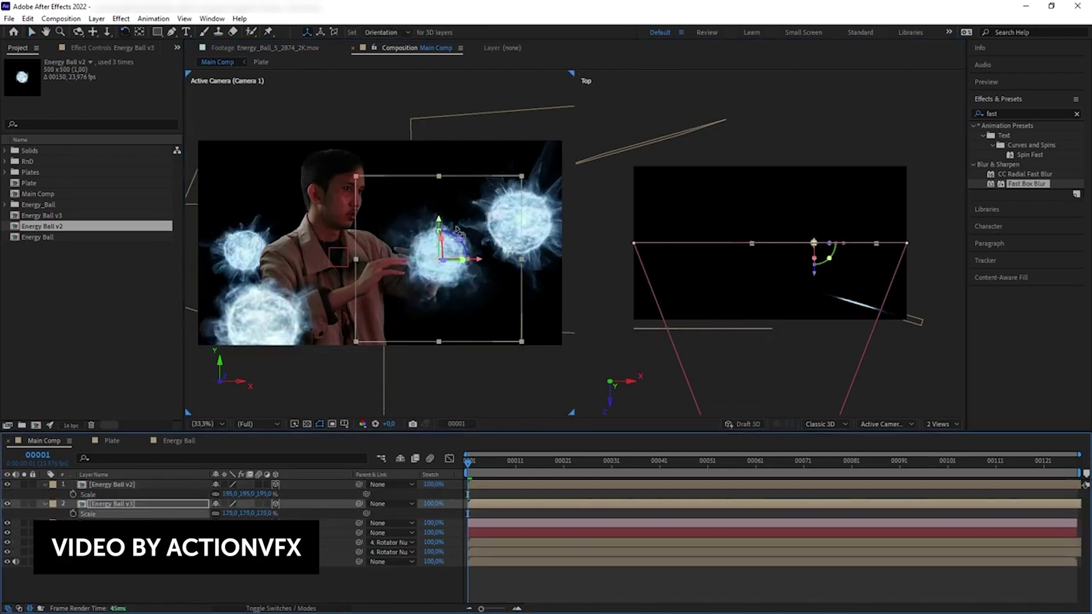
drag(438, 253, 416, 225)
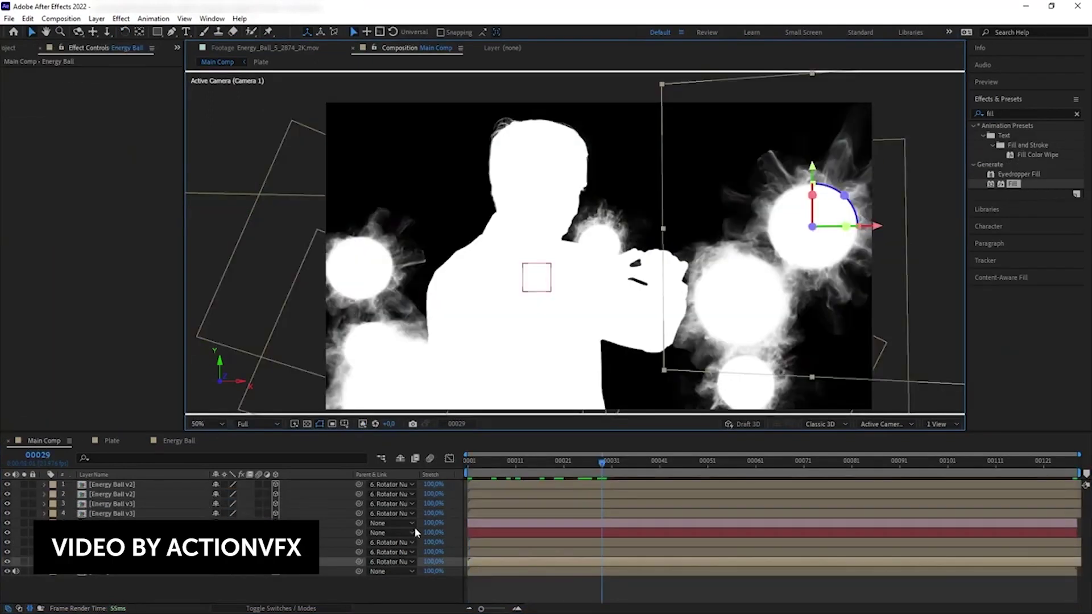
click(317, 607)
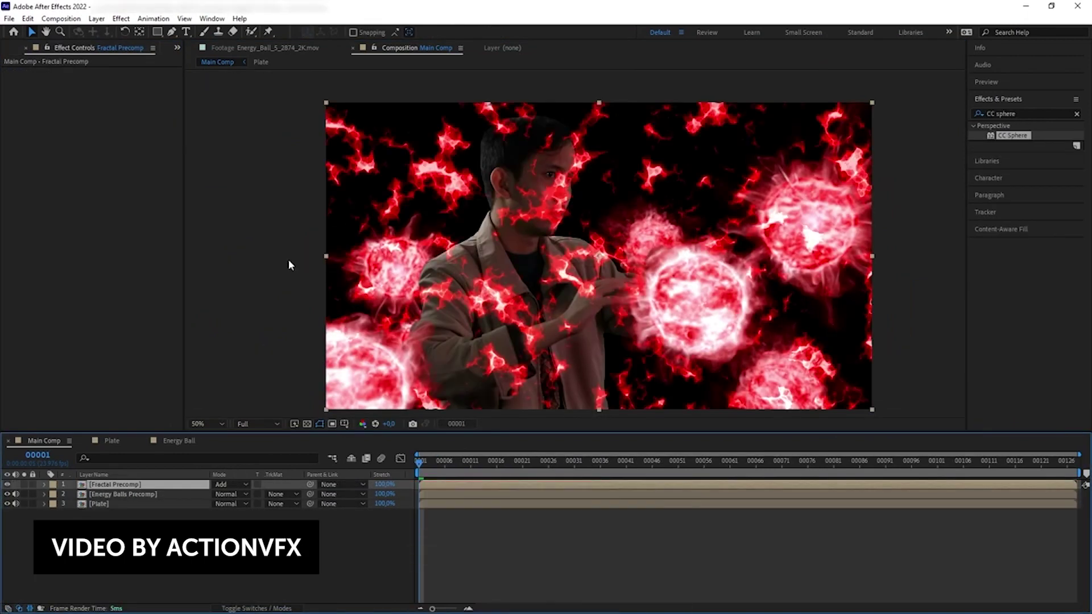
drag(1019, 136, 113, 488)
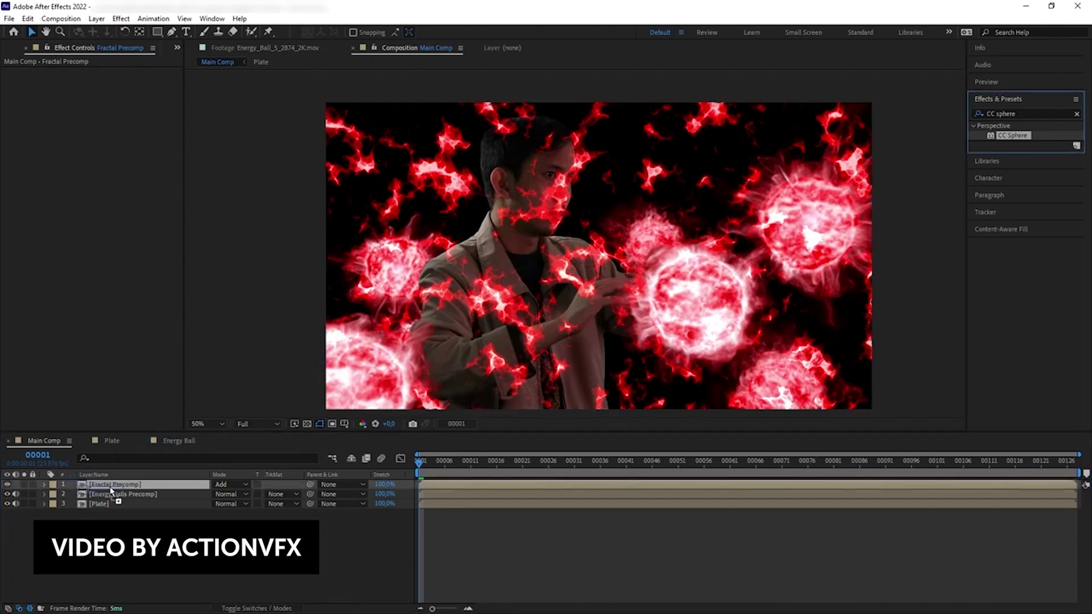